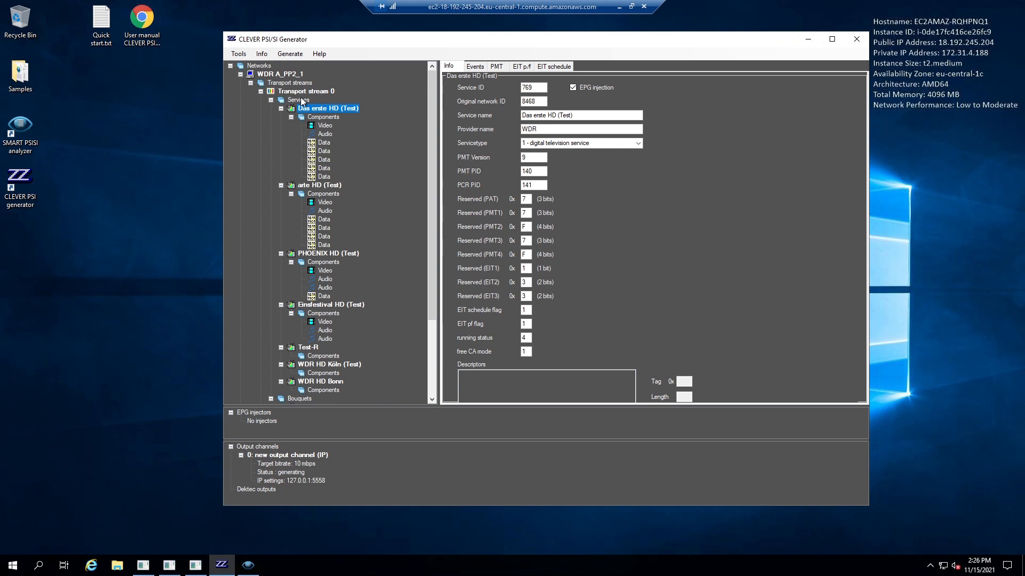
Step: Review the settings of network WDR A_PP2_1, Transport stream 0 and the service Das erste HD (Test)
left_click(289, 77)
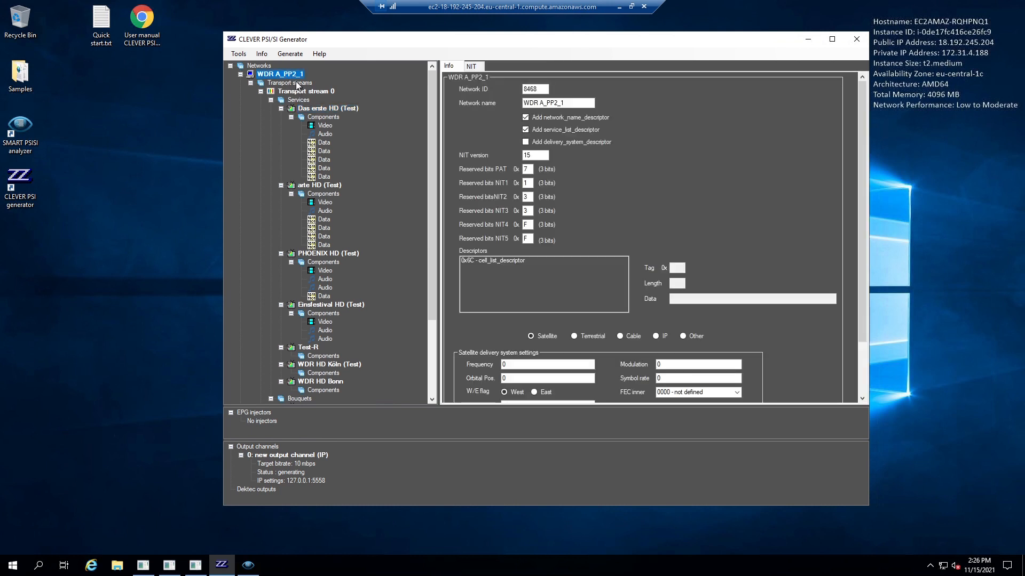
left_click(306, 93)
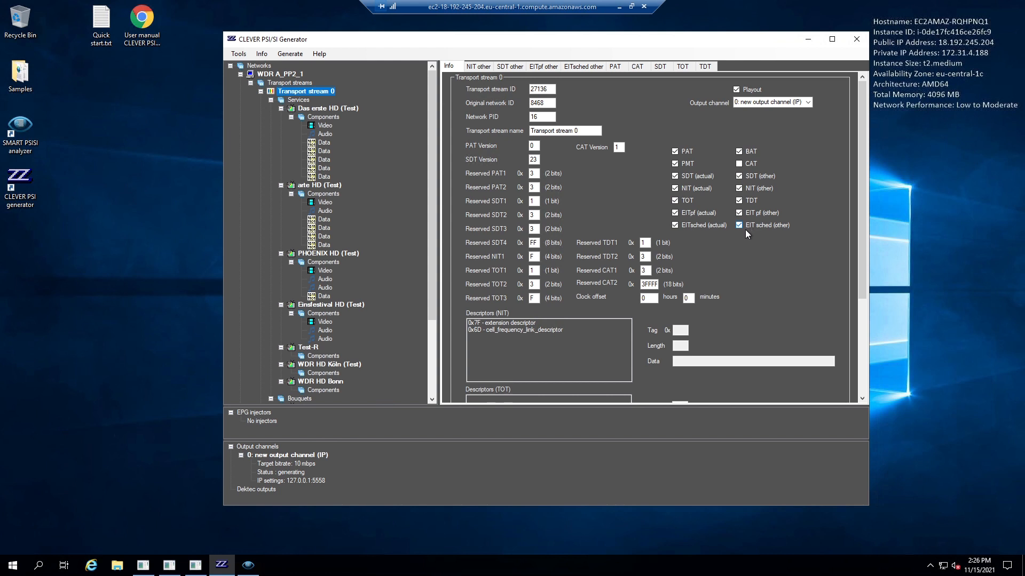
left_click(311, 110)
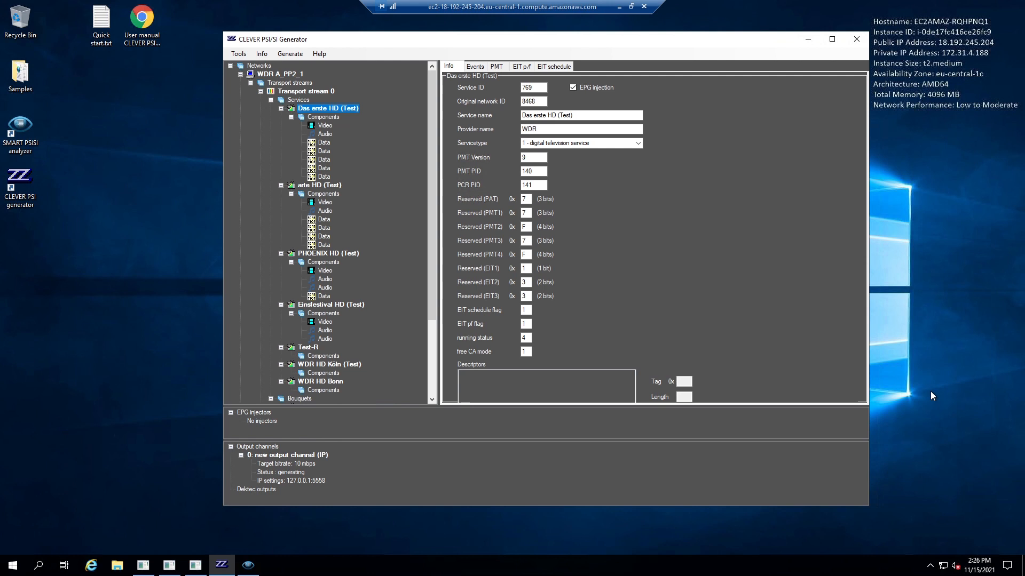
left_click(295, 54)
left_click(299, 79)
Step: Switch to the SMART PSISI analyzer, inspect the PSI/SI tables of the CLEVER output, and minimise the analyzer
left_click(248, 566)
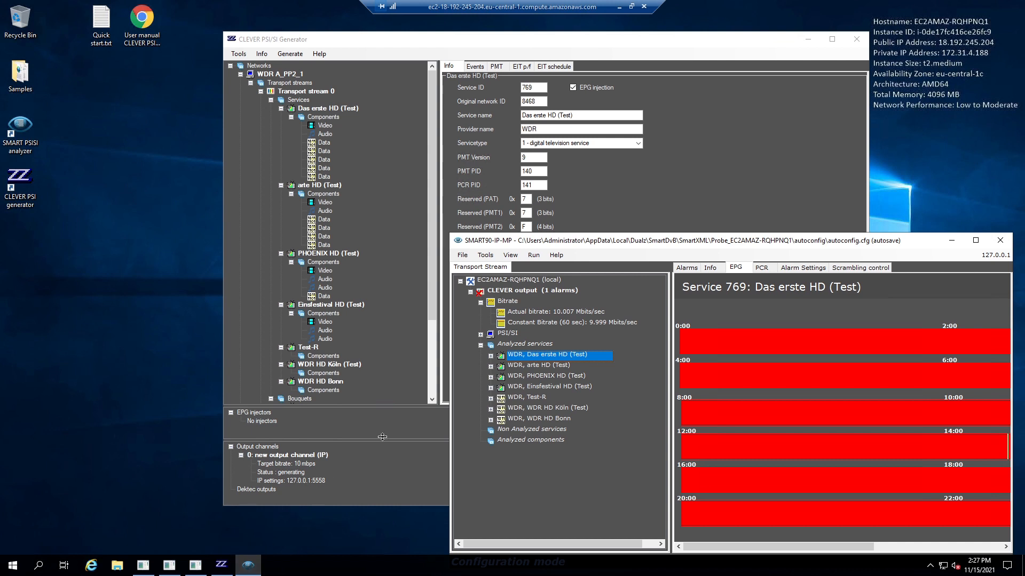
left_click(482, 335)
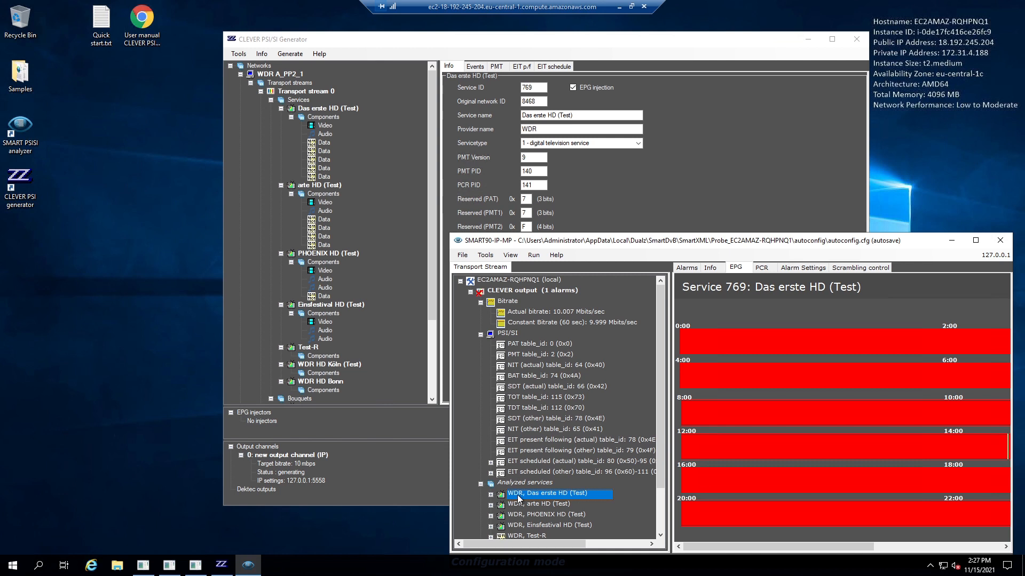
left_click_drag(748, 245, 750, 225)
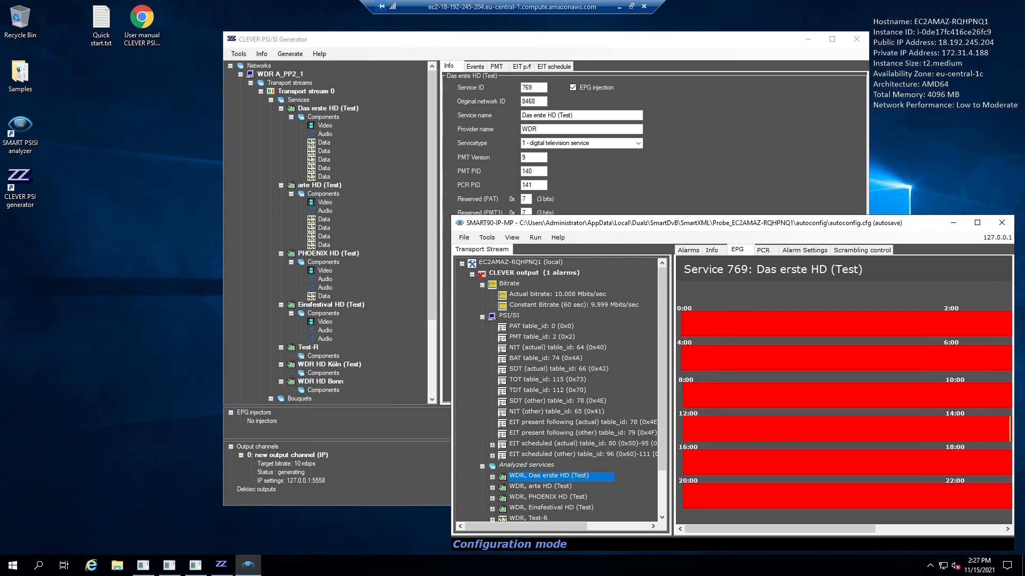
left_click(953, 223)
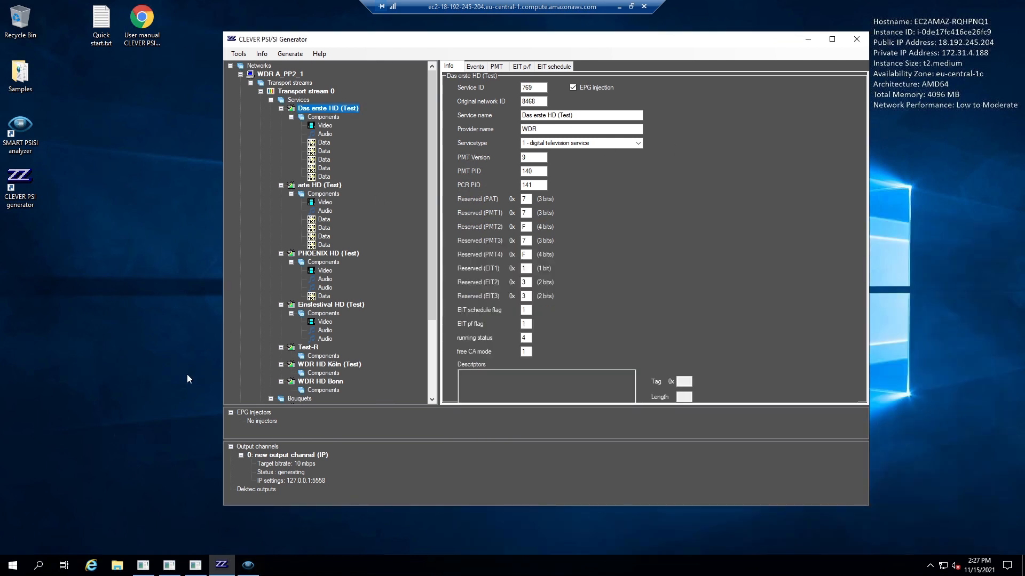
Step: Launch CLEVER PSI injector from the Dualz Solutions programs
left_click(16, 567)
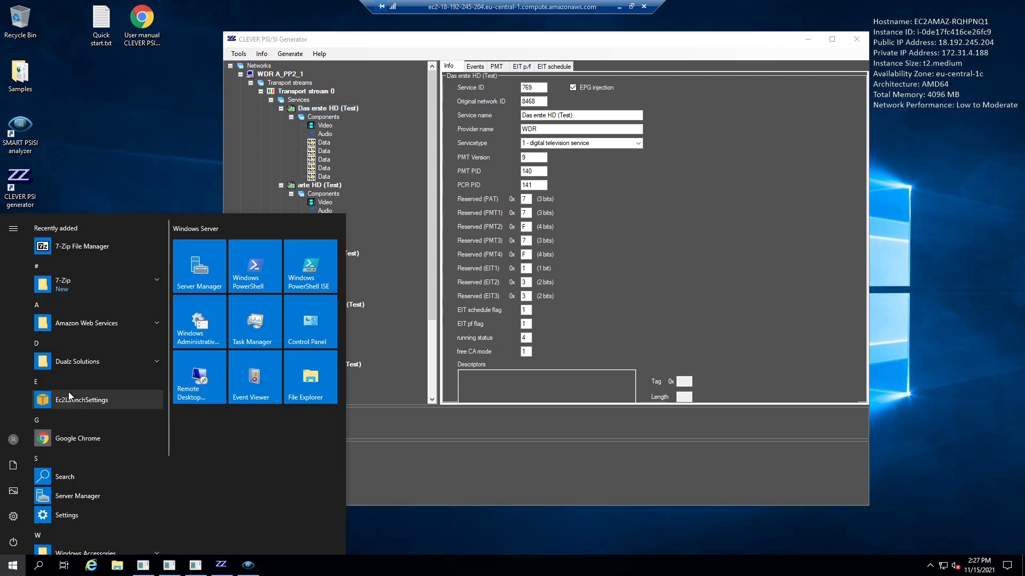
left_click(75, 366)
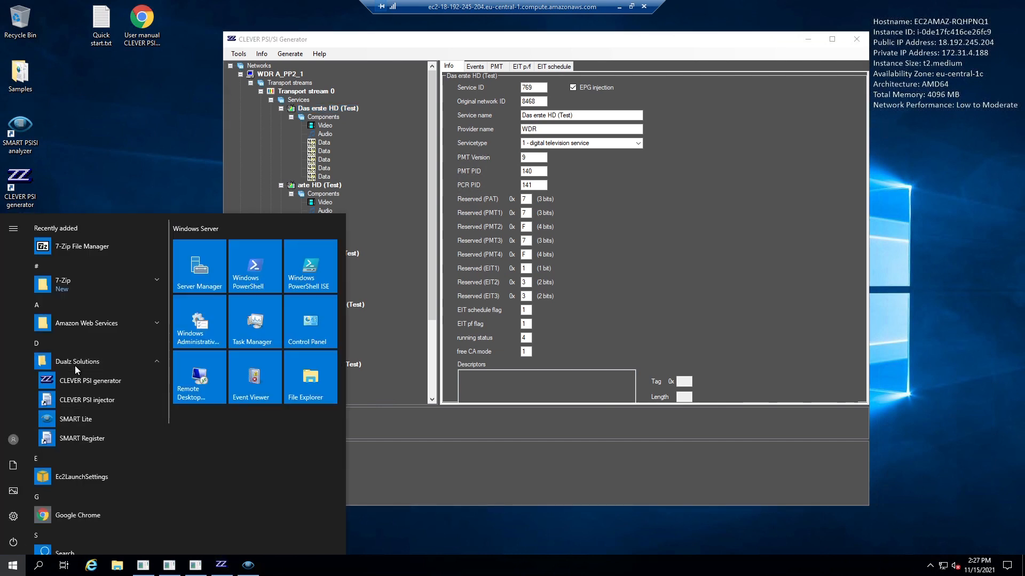
left_click(127, 402)
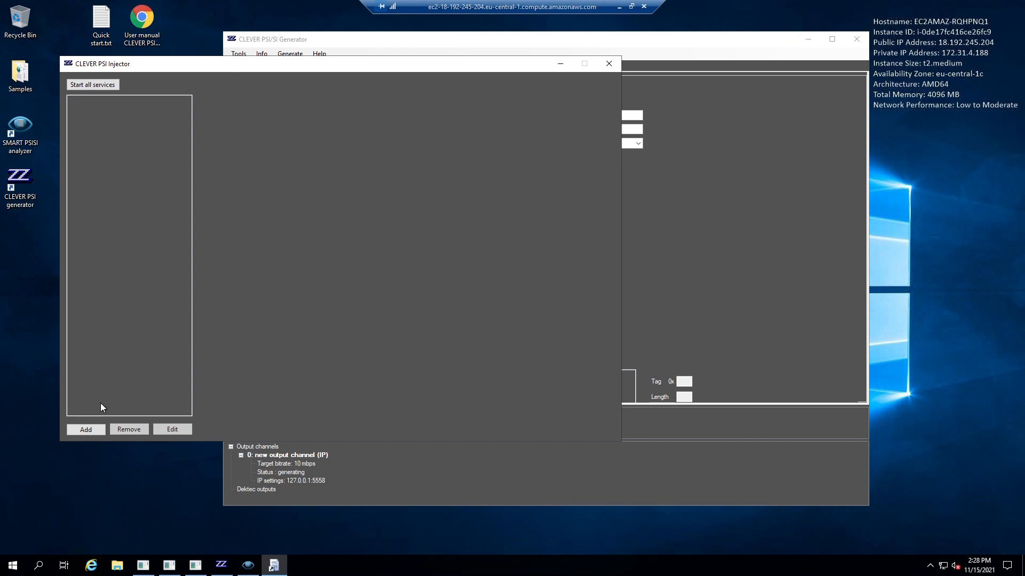
Step: Add an injector service named service1 with input folder C:/tmp/service1, injector IP 127.0.0.1 and port 8020
left_click(93, 429)
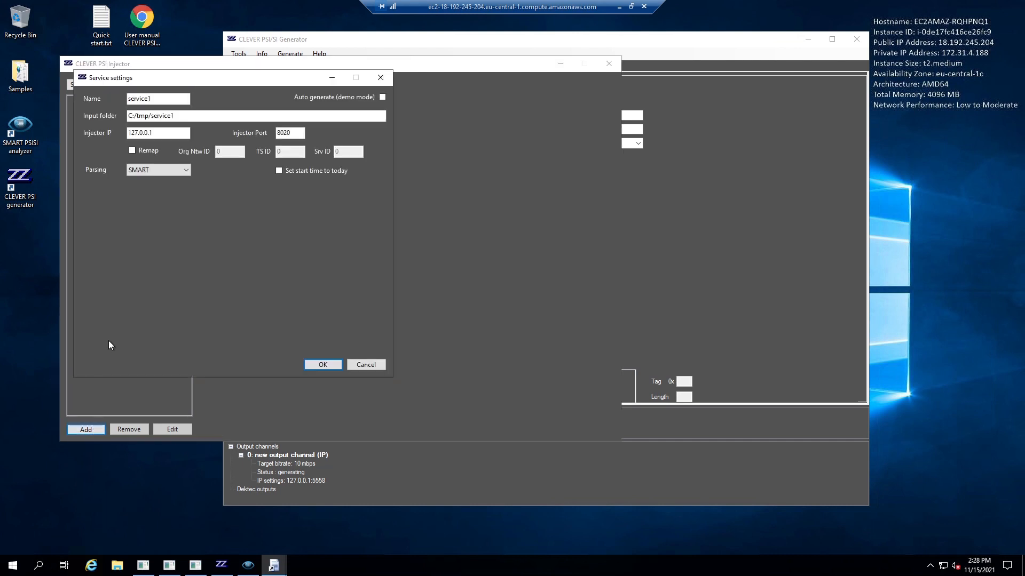
left_click(160, 99)
left_click(178, 115)
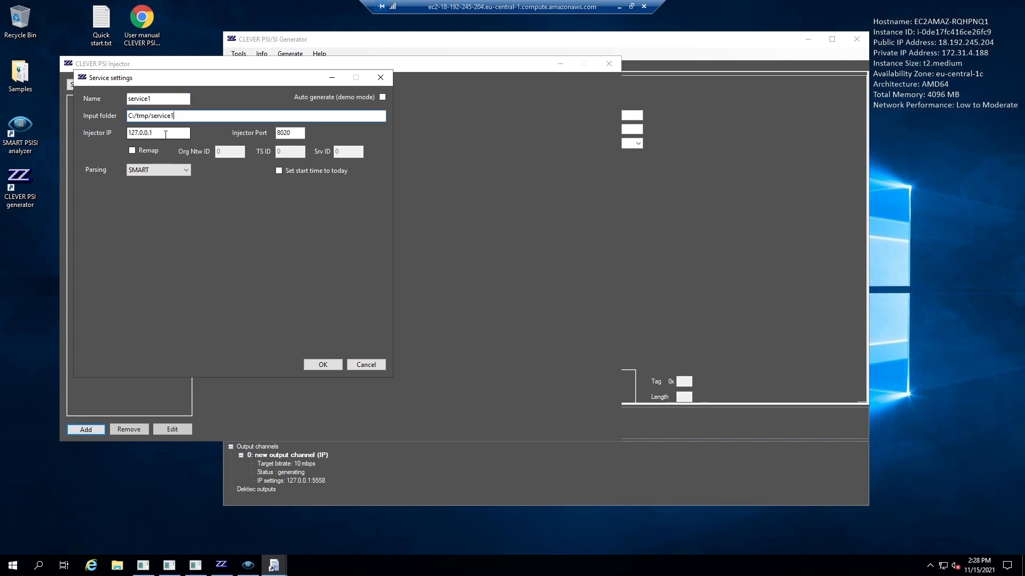
left_click(172, 133)
left_click(296, 134)
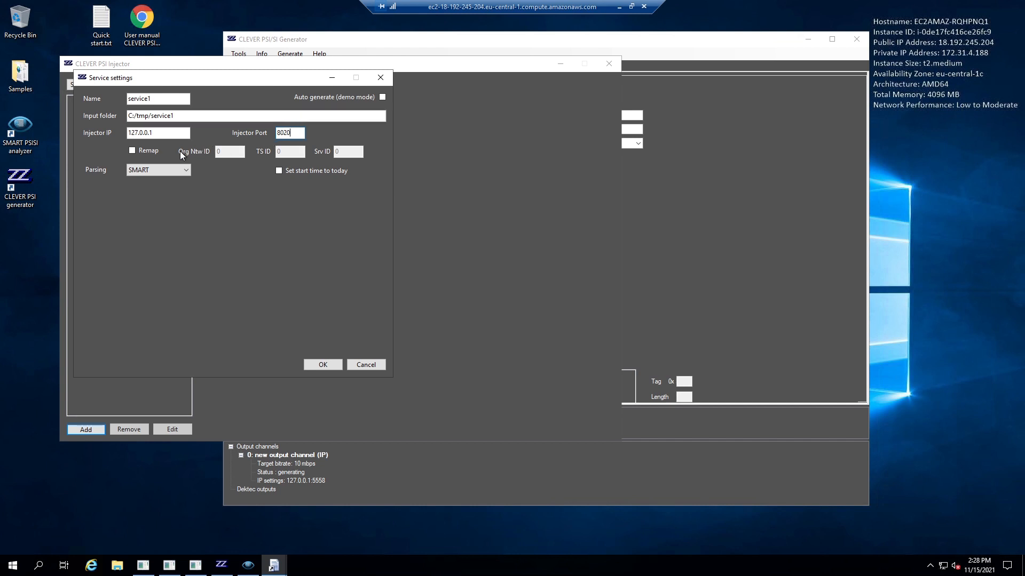
Step: Enable remapping for service1 and set its original network ID to 8468, matching the generator's service
left_click(142, 151)
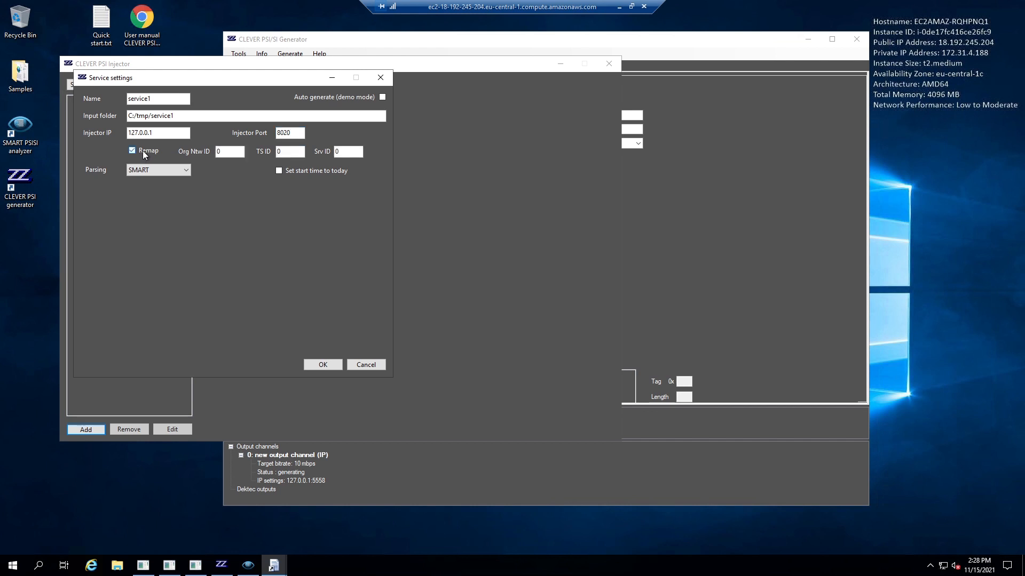
left_click(745, 155)
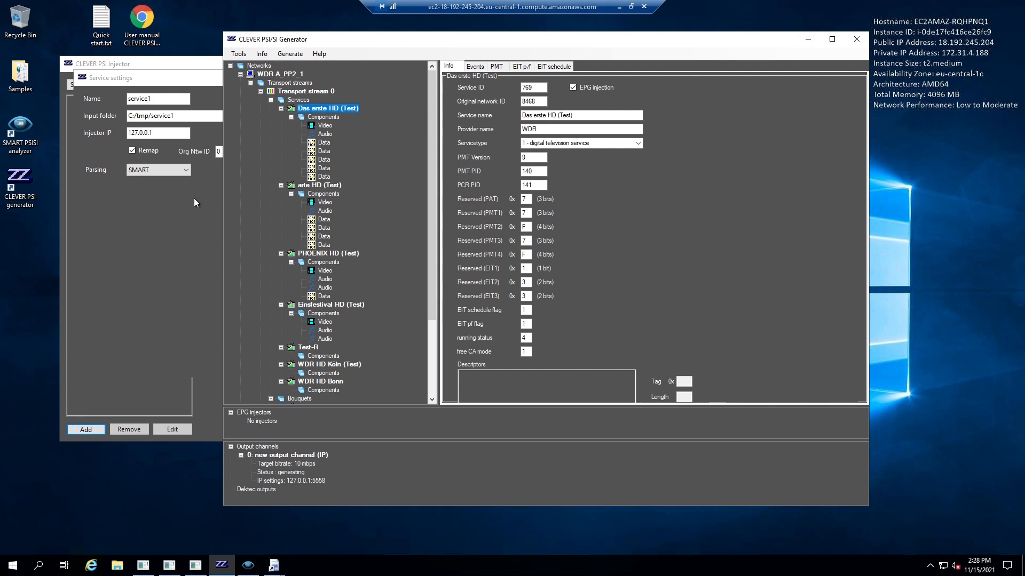
left_click(177, 200)
double_click(218, 151)
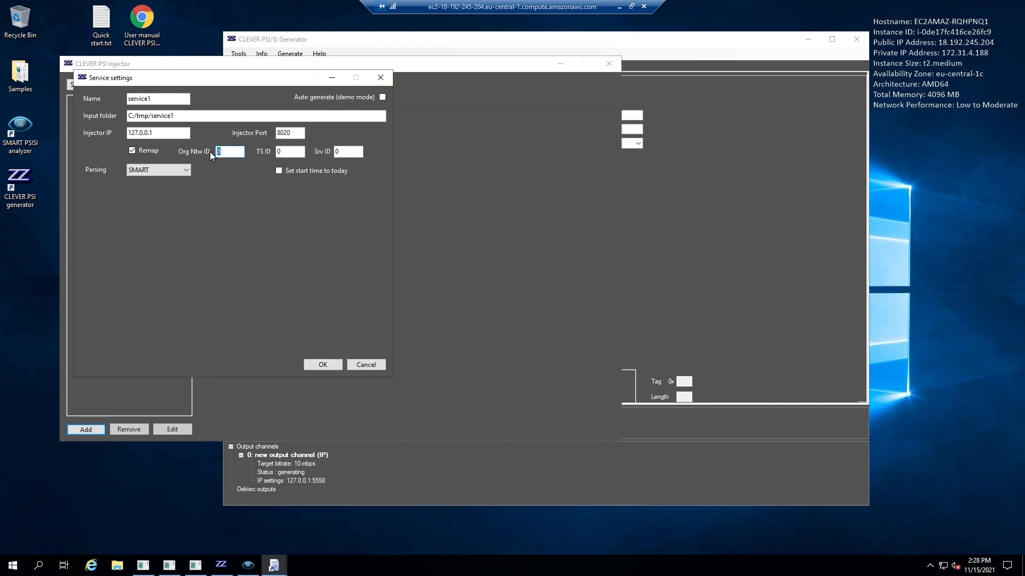
type("8468")
Step: Look up the ID of Transport stream 0 in the generator and set service1's TS ID to 27136
left_click(293, 151)
left_click(802, 166)
left_click(303, 92)
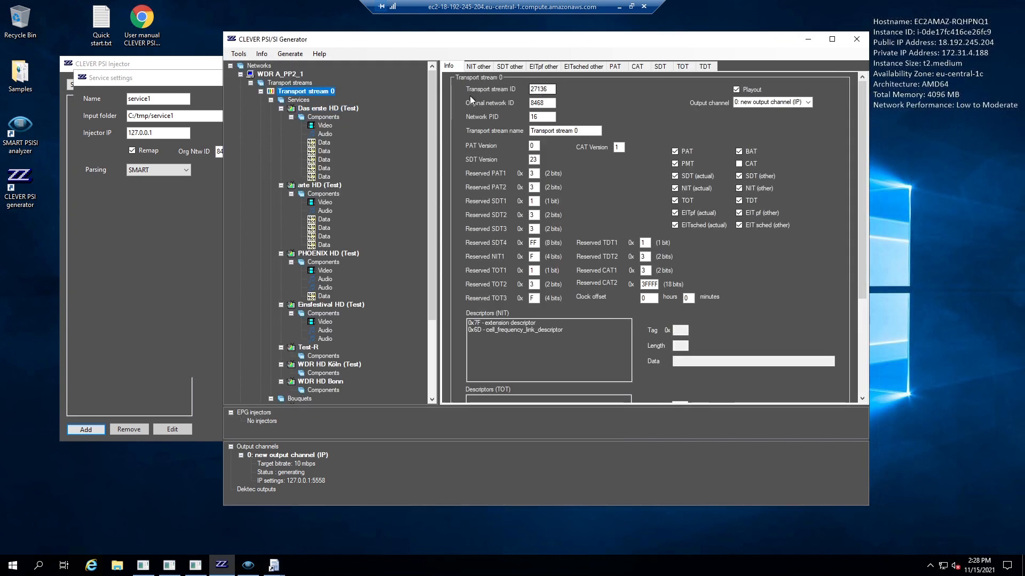
left_click(168, 257)
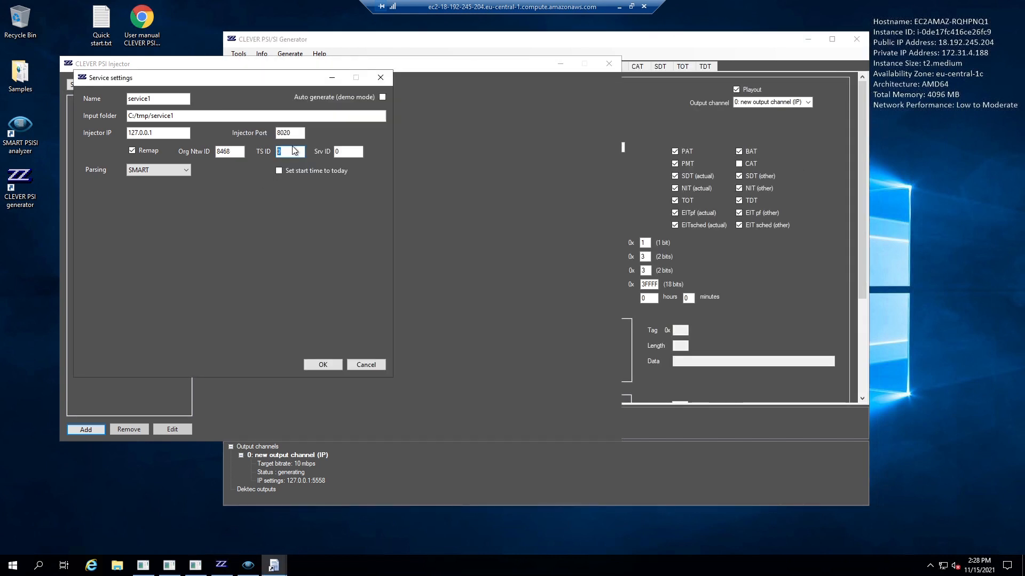
type("27136")
Step: Look up the service ID of Das erste HD (Test) in the generator and set service1's service ID to 769
key("Tab")
left_click(771, 37)
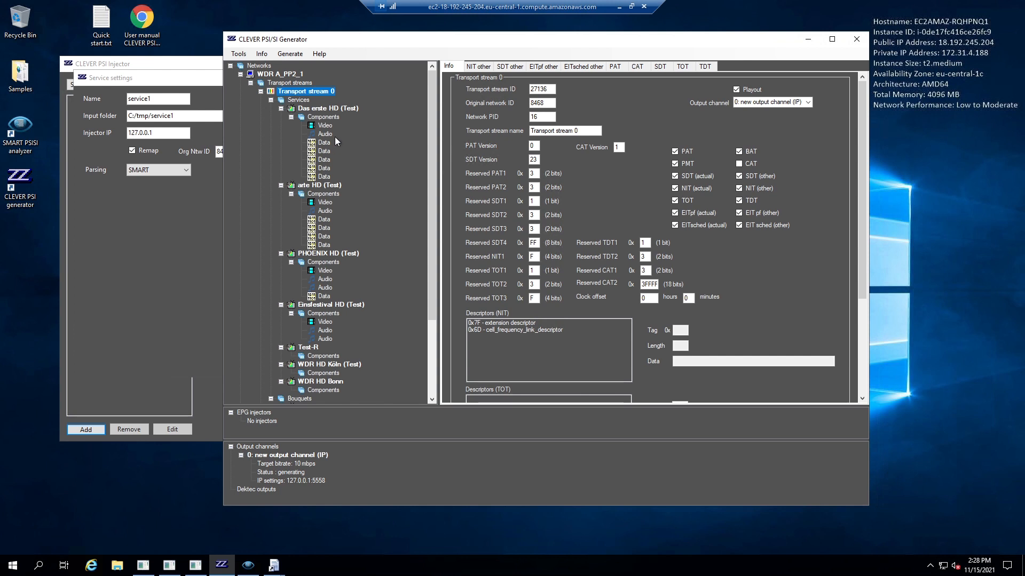
left_click(340, 110)
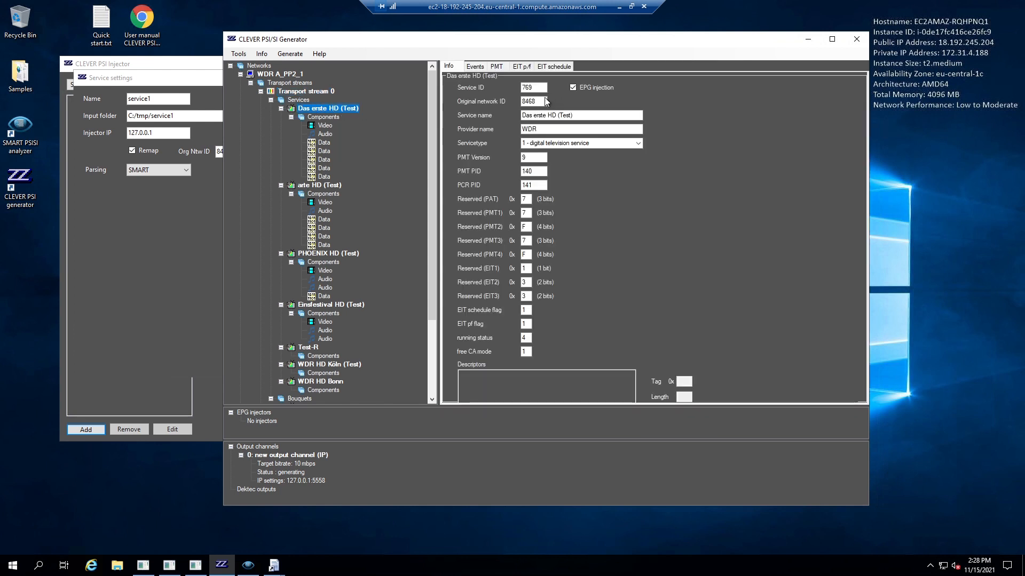
left_click(187, 234)
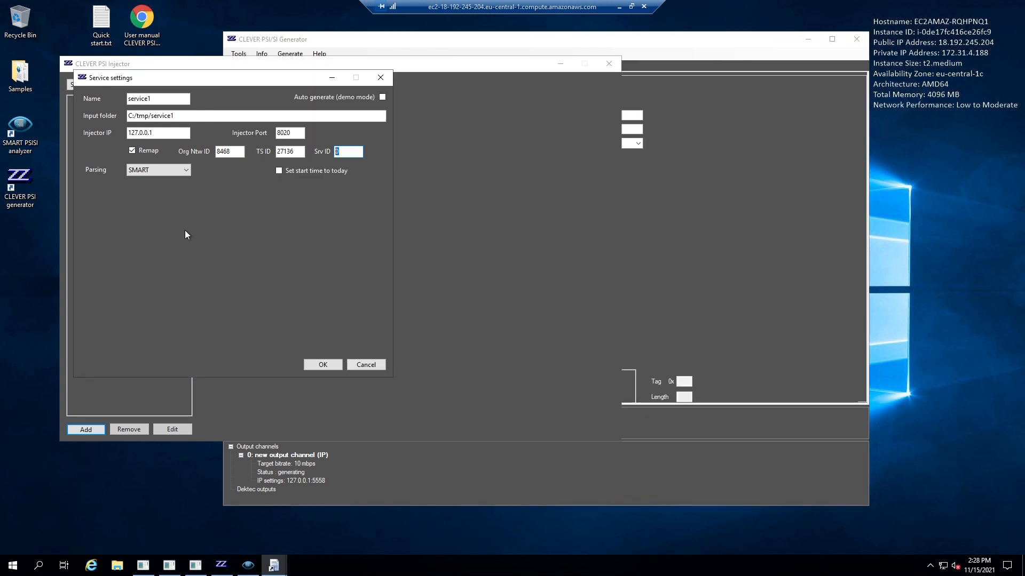
type("769")
Step: Set the parsing to BARCONET with the start time set to today, save service1 and start all services
left_click(185, 171)
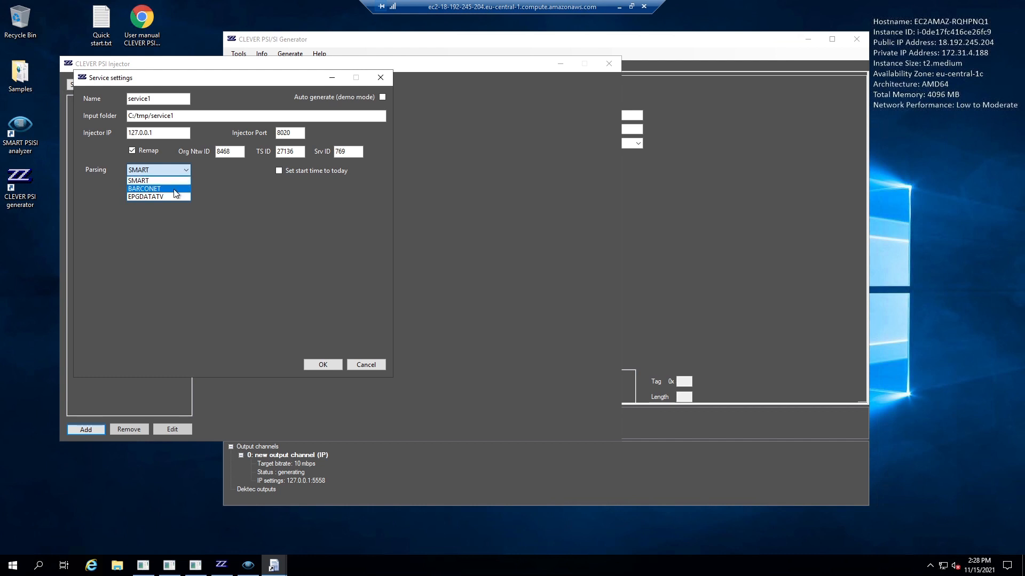
left_click(176, 190)
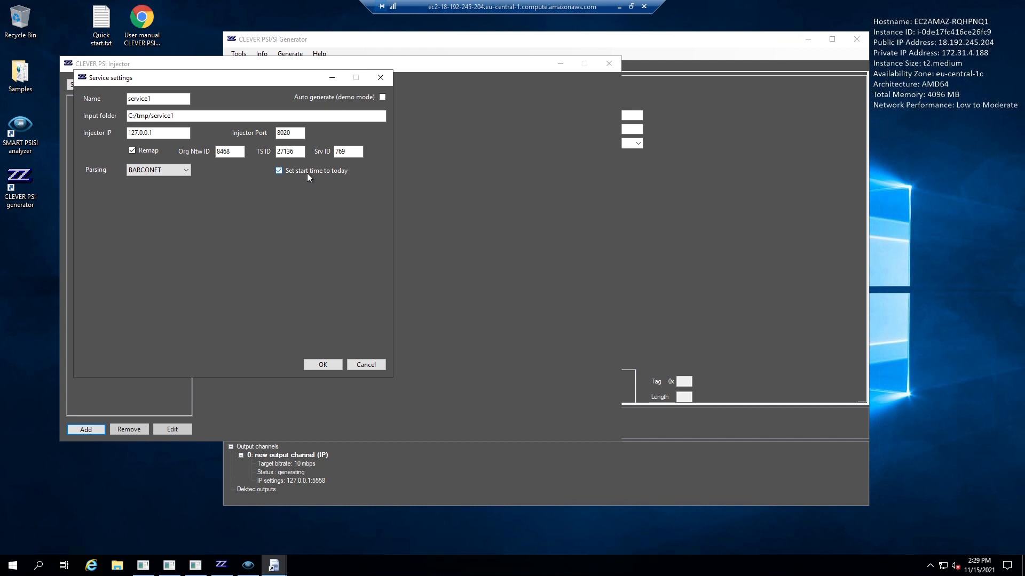
left_click(323, 364)
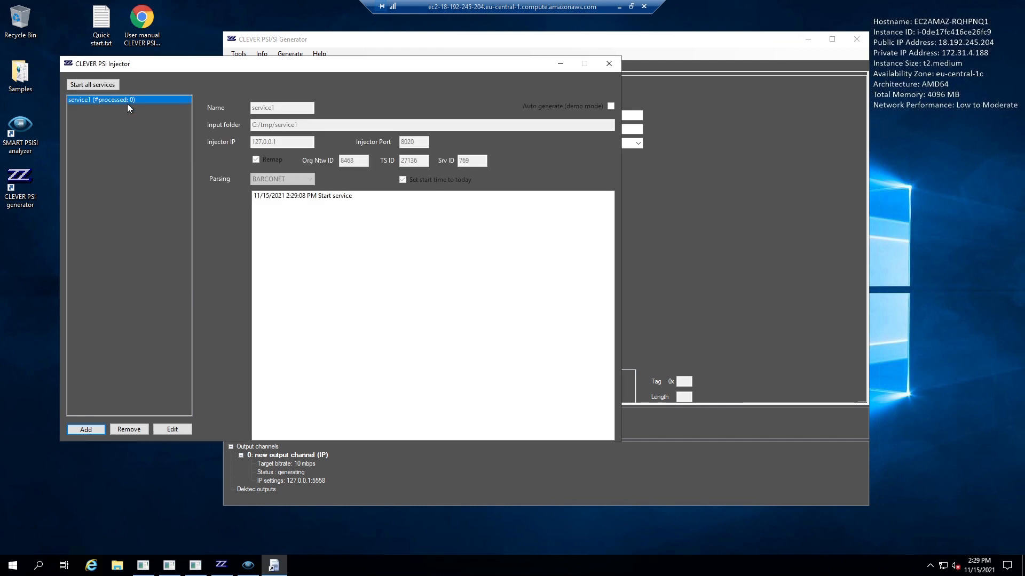
left_click(91, 84)
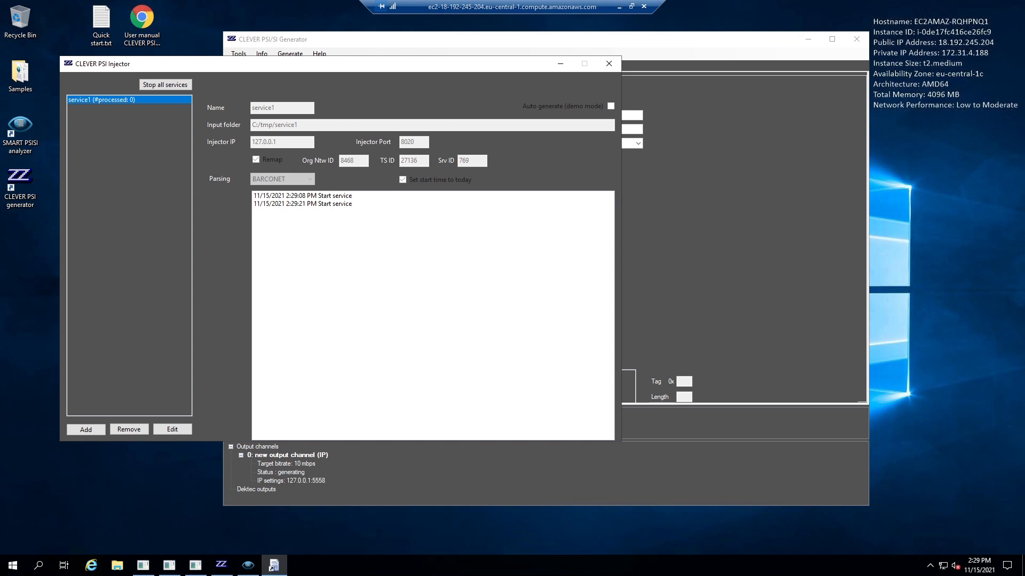
Step: Create a folder named service1 in C:\tmp to serve as the injector's input folder
double_click(20, 73)
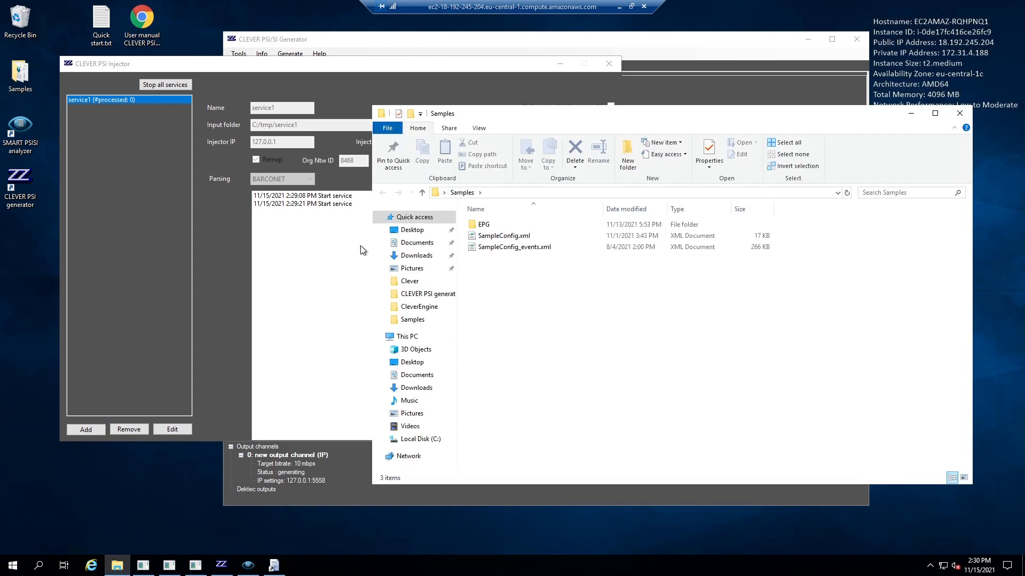
left_click(427, 439)
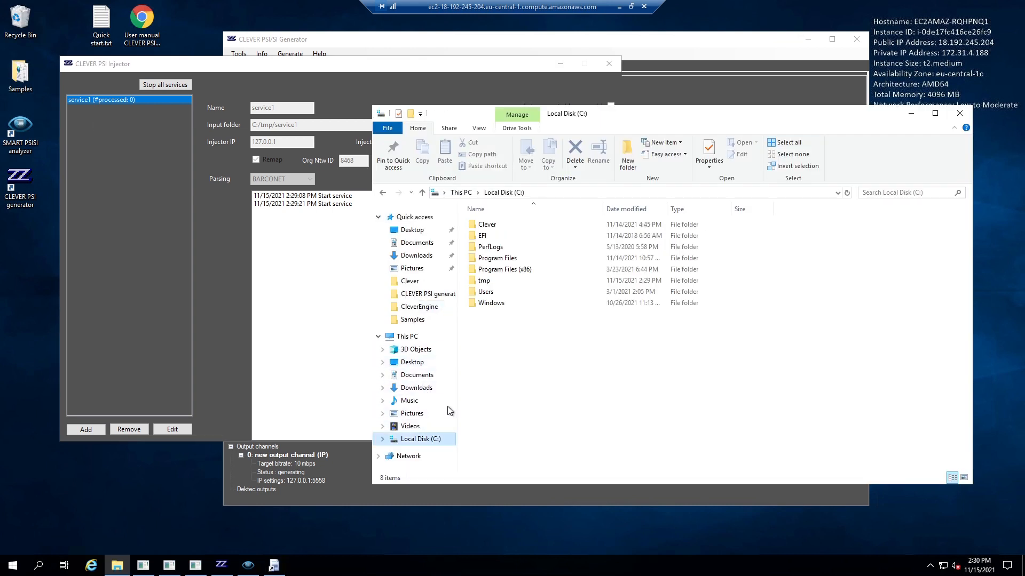
double_click(484, 281)
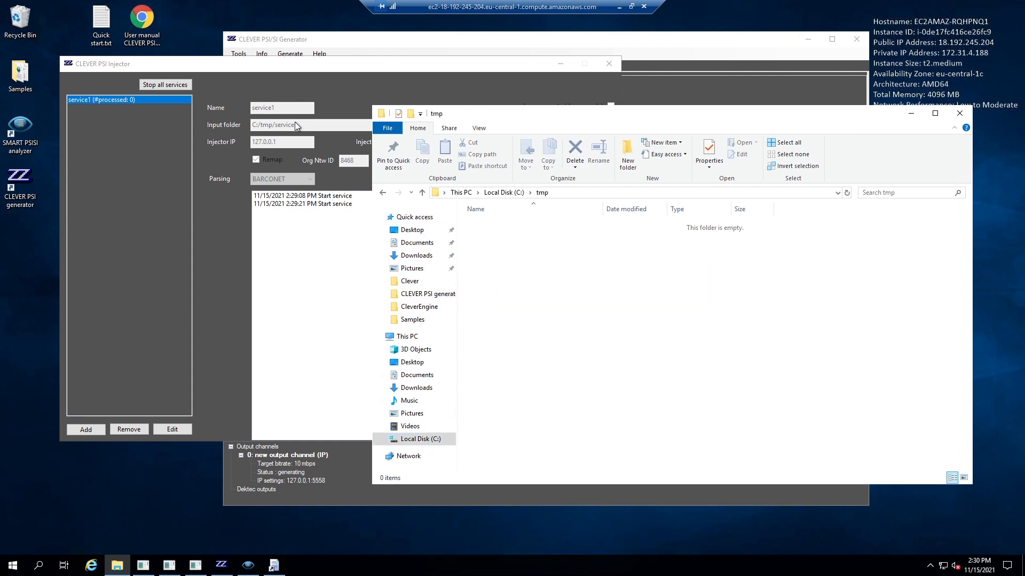
right_click(585, 284)
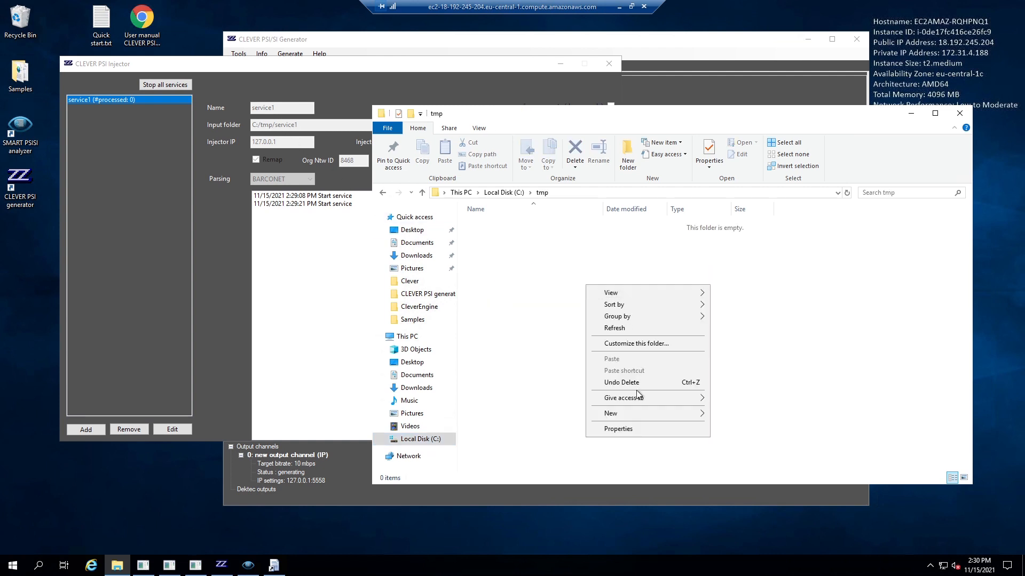
mouse_move(633, 413)
left_click(742, 416)
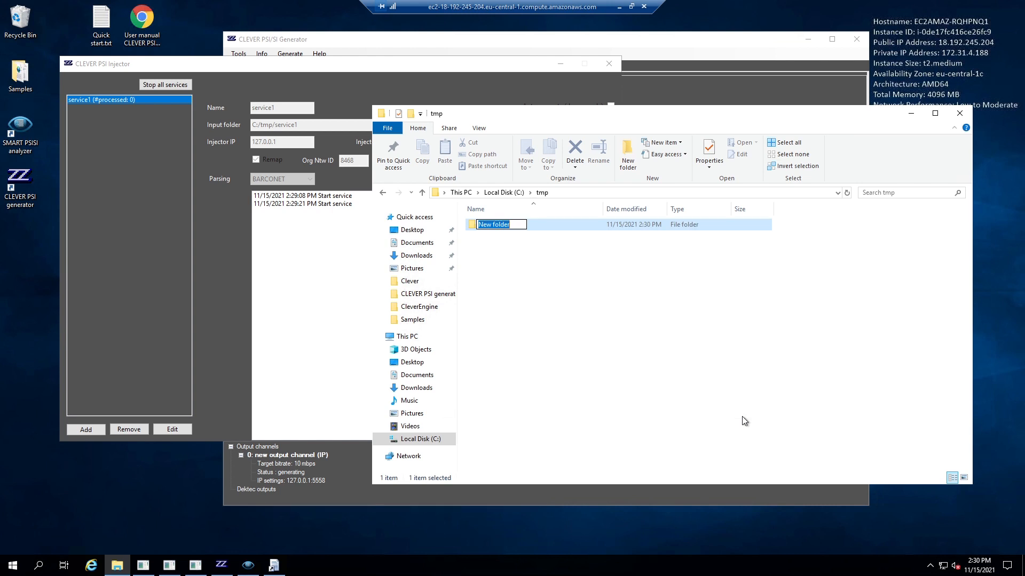
type("service")
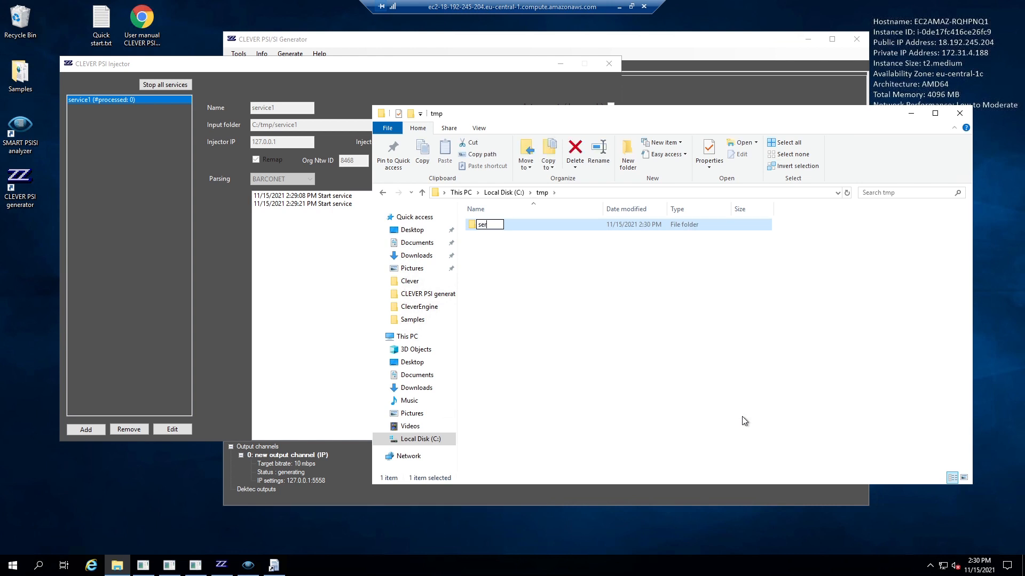
type("1")
key("Return")
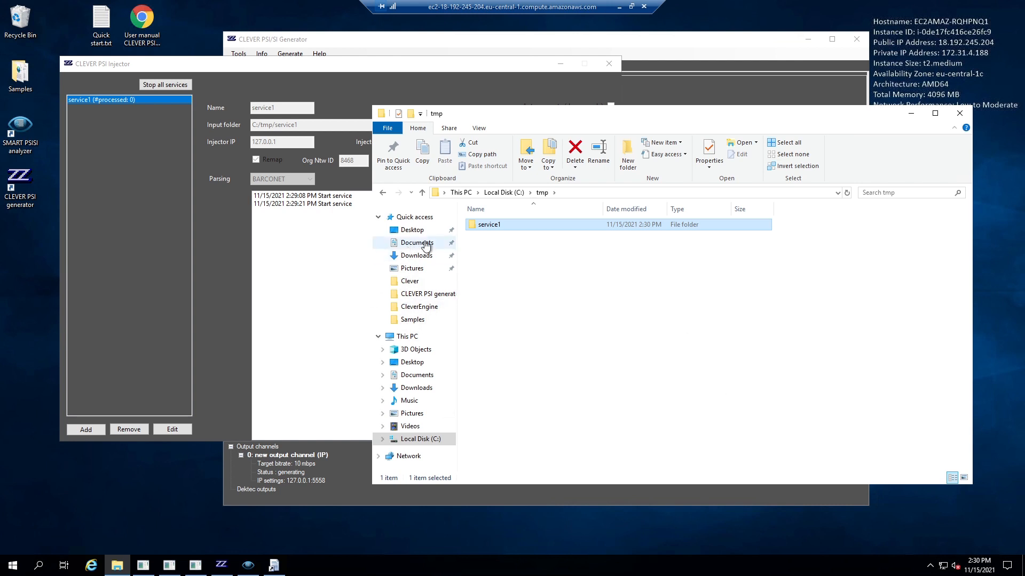
Step: Move the sample file Barconet_sample.xml from the Samples\EPG folder into the injector's input folder C:\tmp\service1
double_click(497, 227)
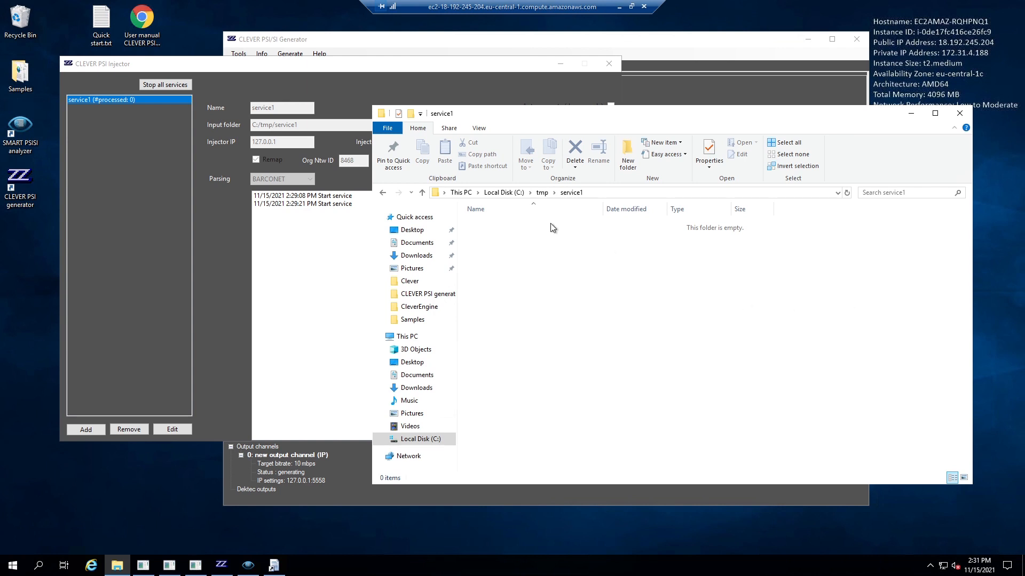
left_click(16, 85)
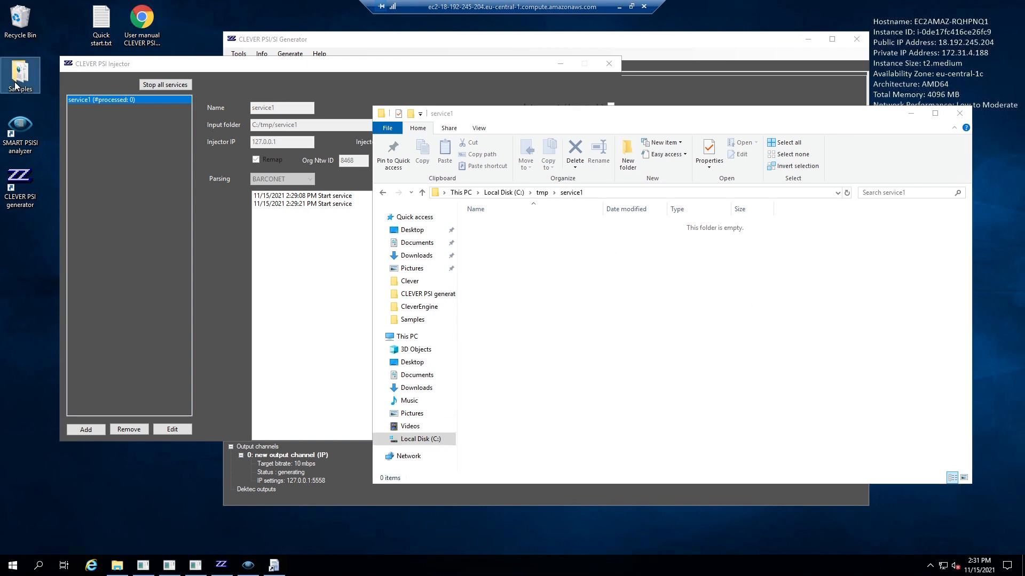
double_click(16, 85)
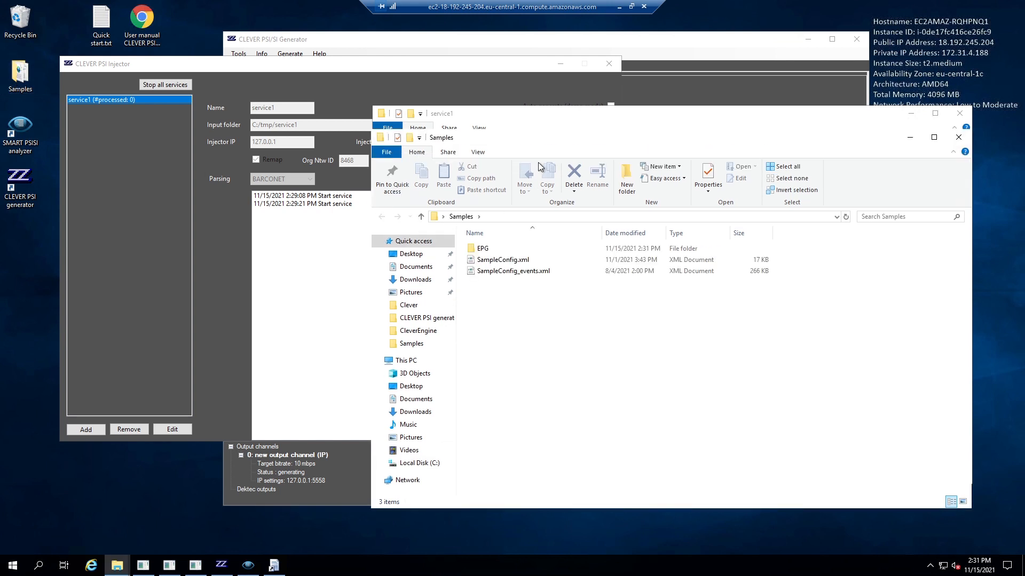
double_click(475, 249)
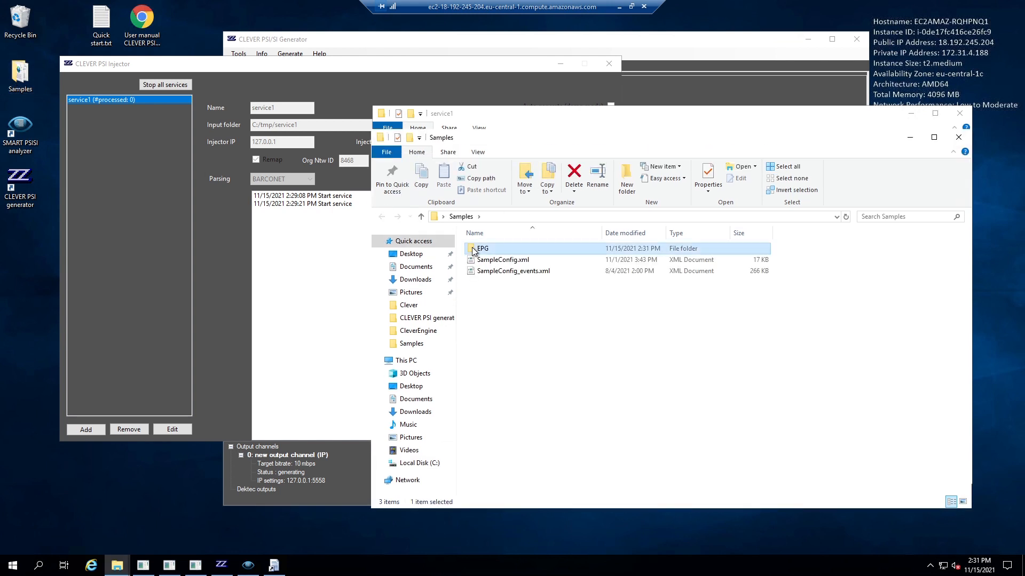
left_click(567, 128)
left_click_drag(549, 114, 702, 136)
left_click_drag(495, 136, 357, 309)
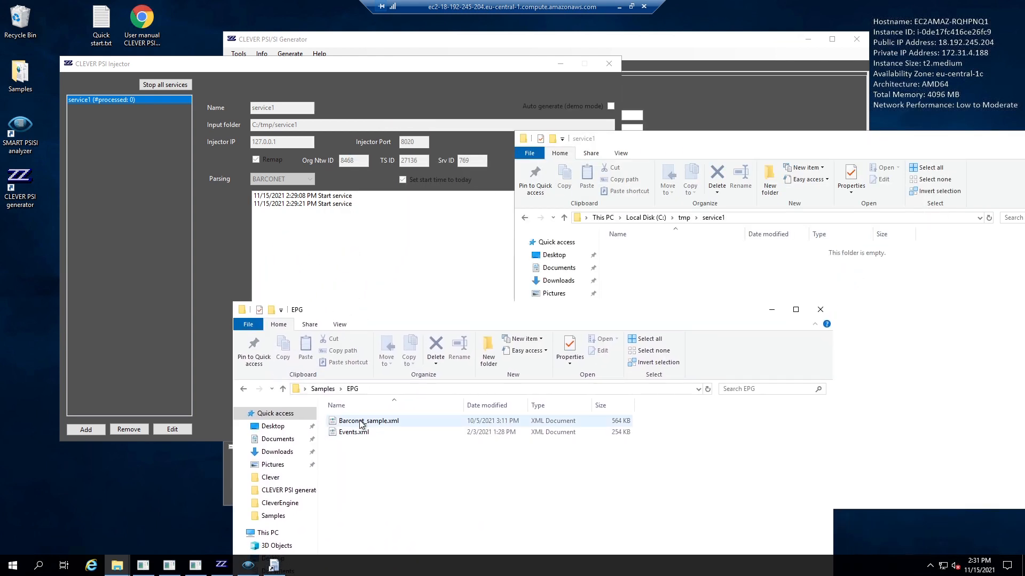
left_click_drag(361, 424, 666, 293)
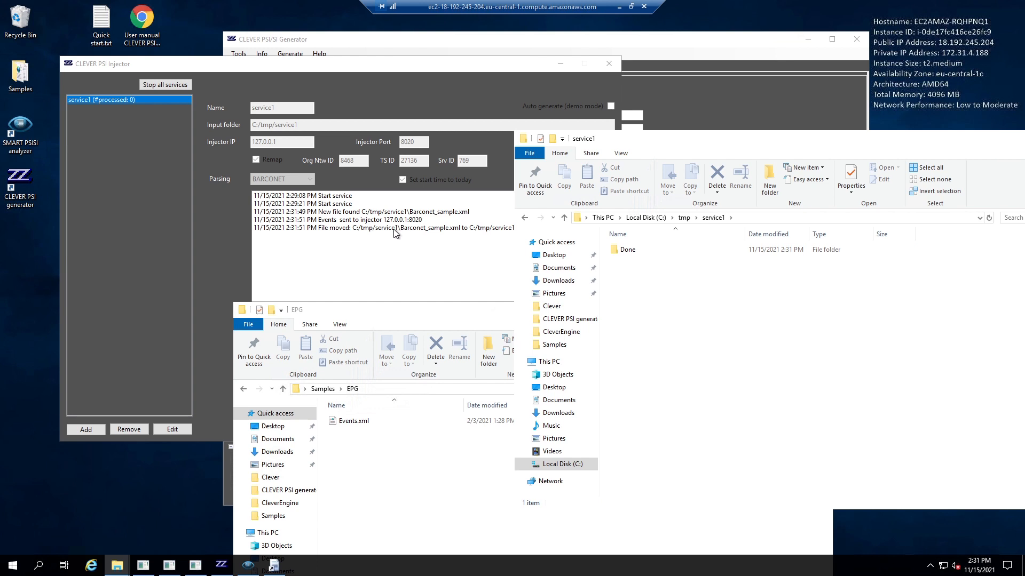
Step: Check service1's injector log and the input folder to see how the sample file was processed
left_click(382, 246)
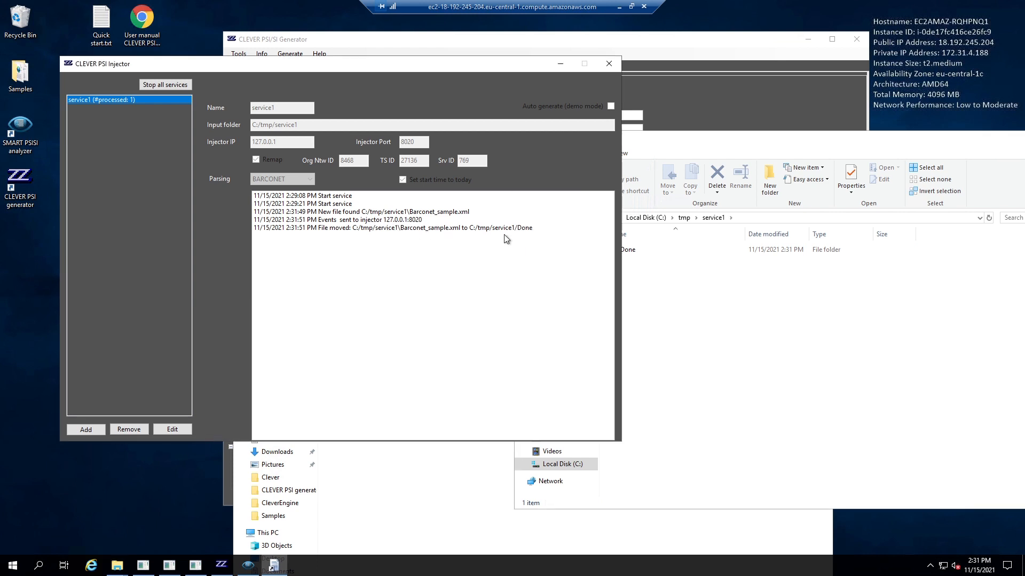
left_click(741, 332)
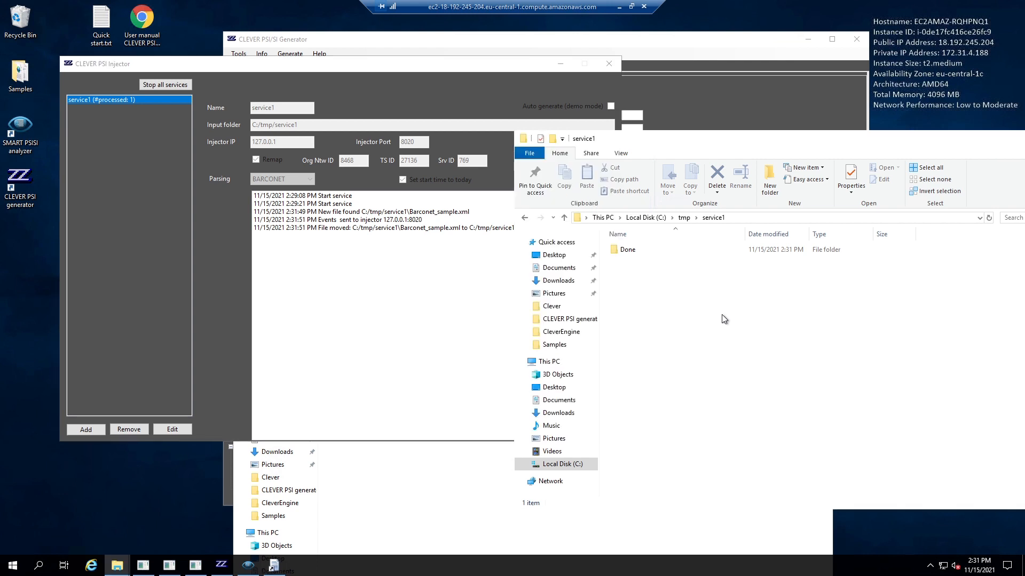
left_click(642, 249)
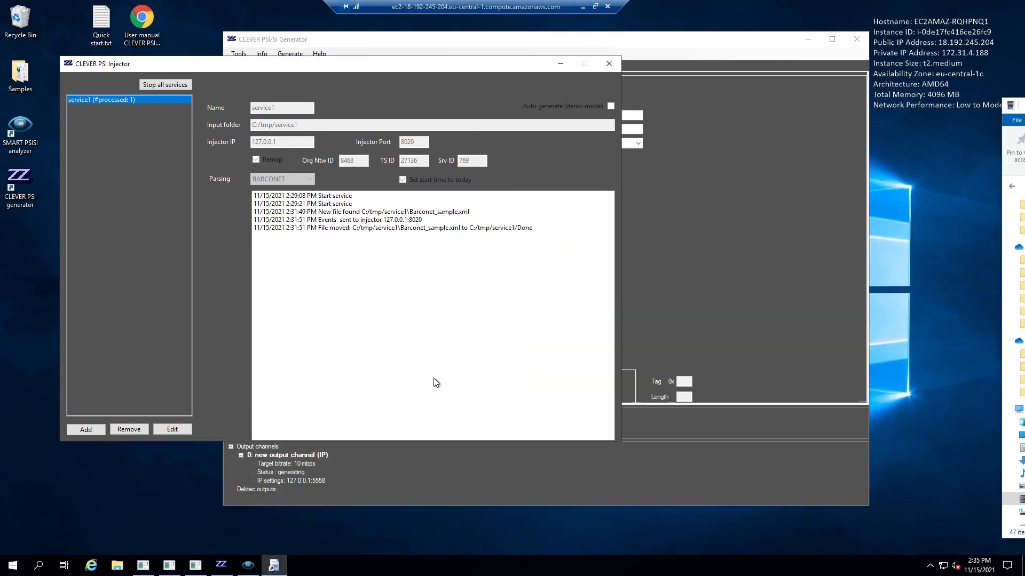
Step: Switch to the SMART PSISI analyzer and view the EPG of Das erste HD (Test) in a maximized window
left_click(248, 564)
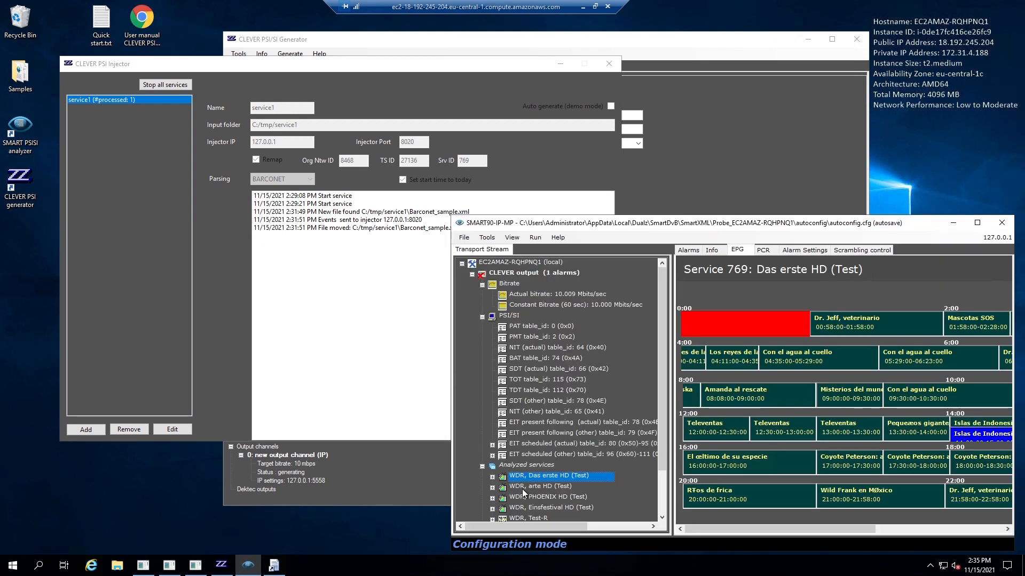
left_click_drag(724, 225, 649, 216)
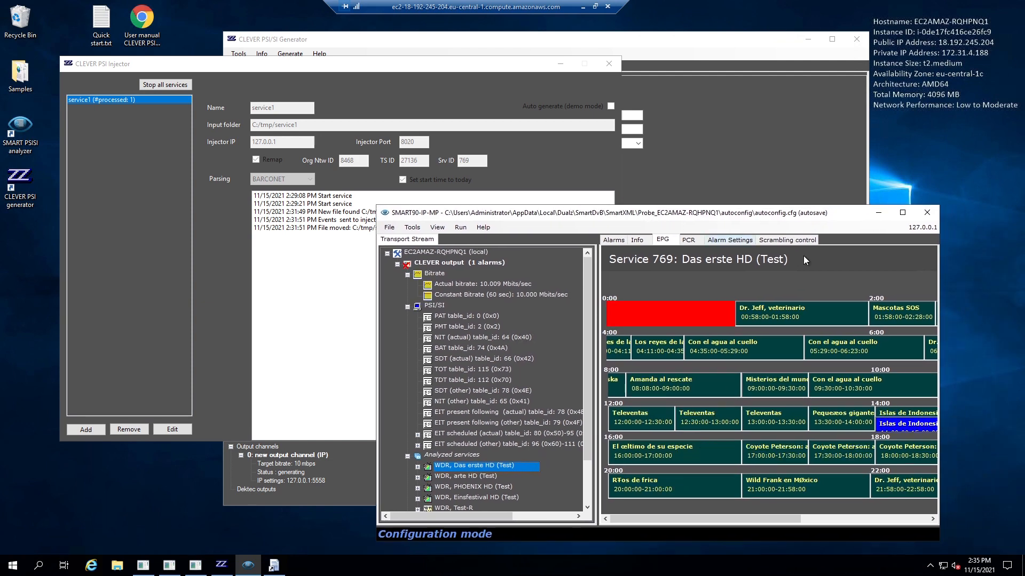
double_click(762, 214)
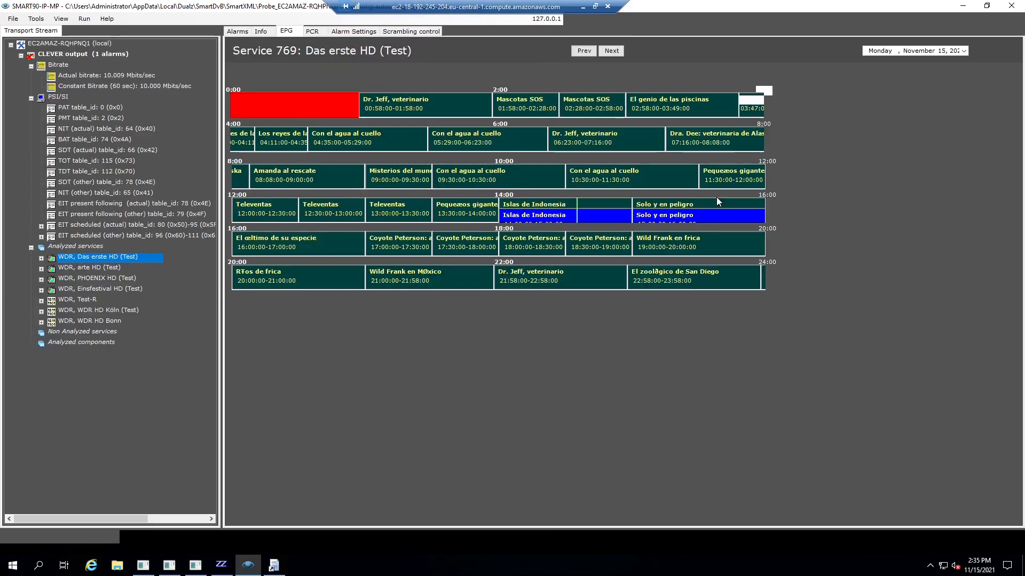
Step: Examine the EPG for November 16 and 17, including the 01:58 event's details on November 16, return to November 15 and restore the analyzer window
left_click(612, 51)
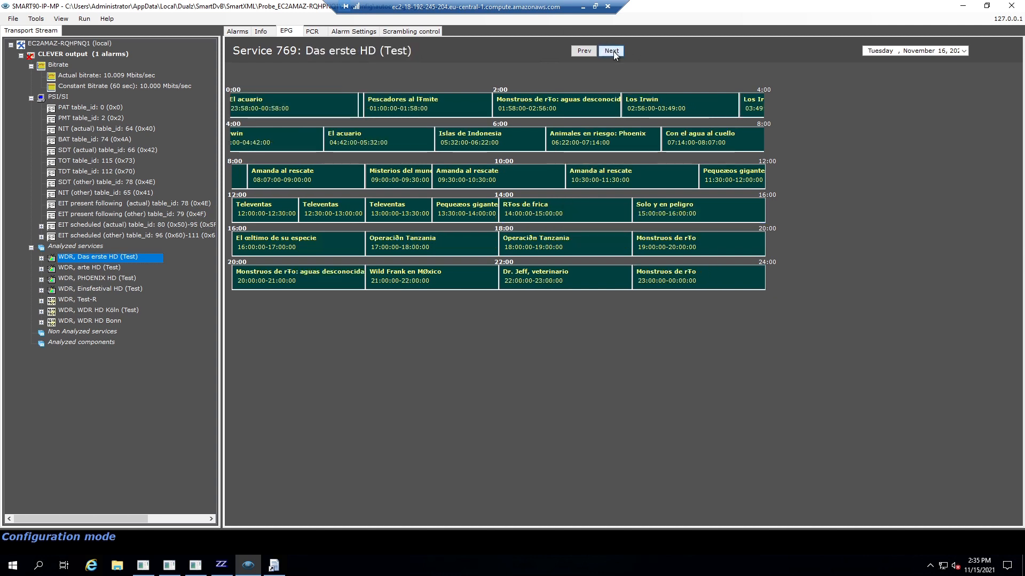
double_click(559, 102)
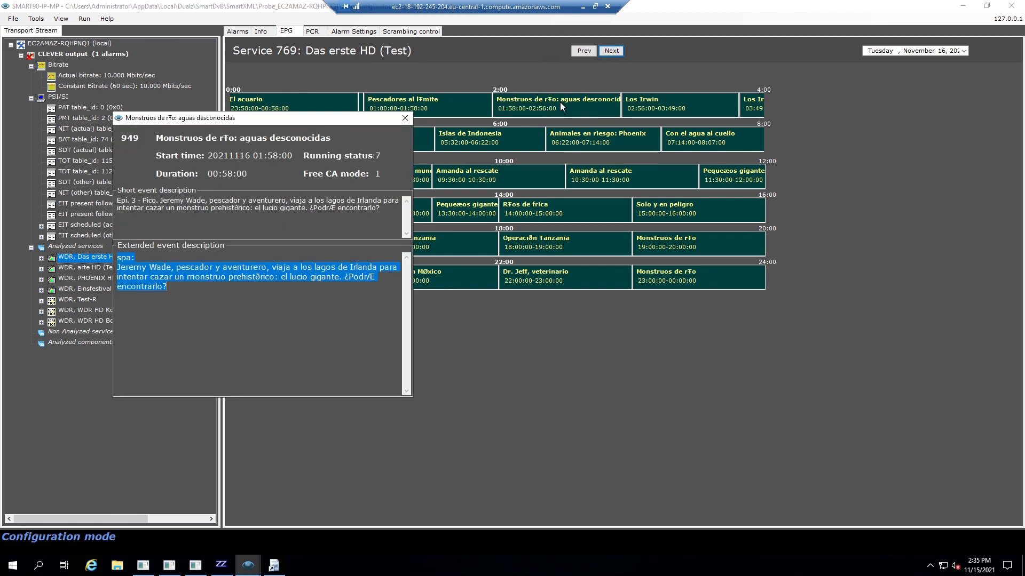
left_click(405, 119)
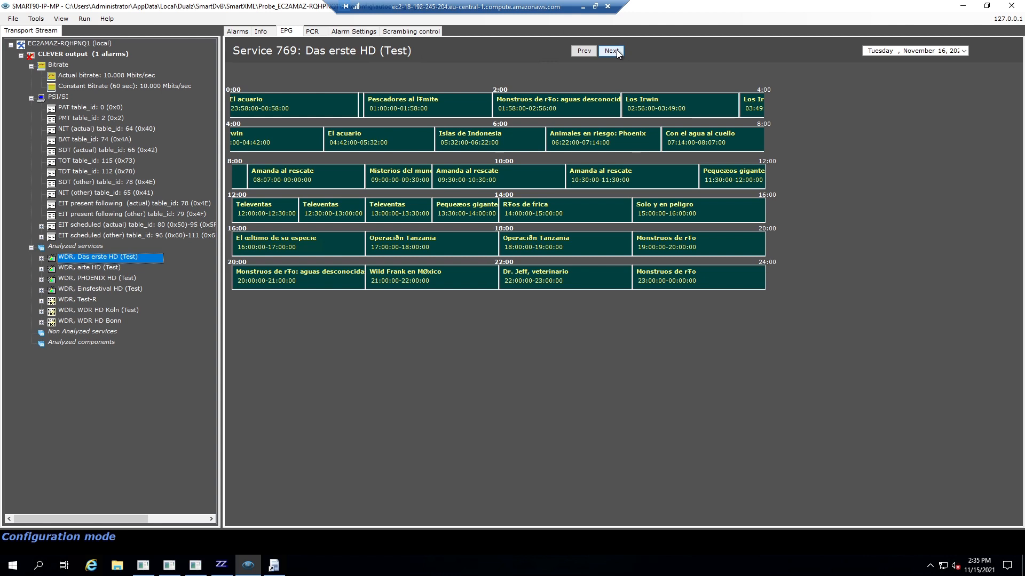
left_click(615, 50)
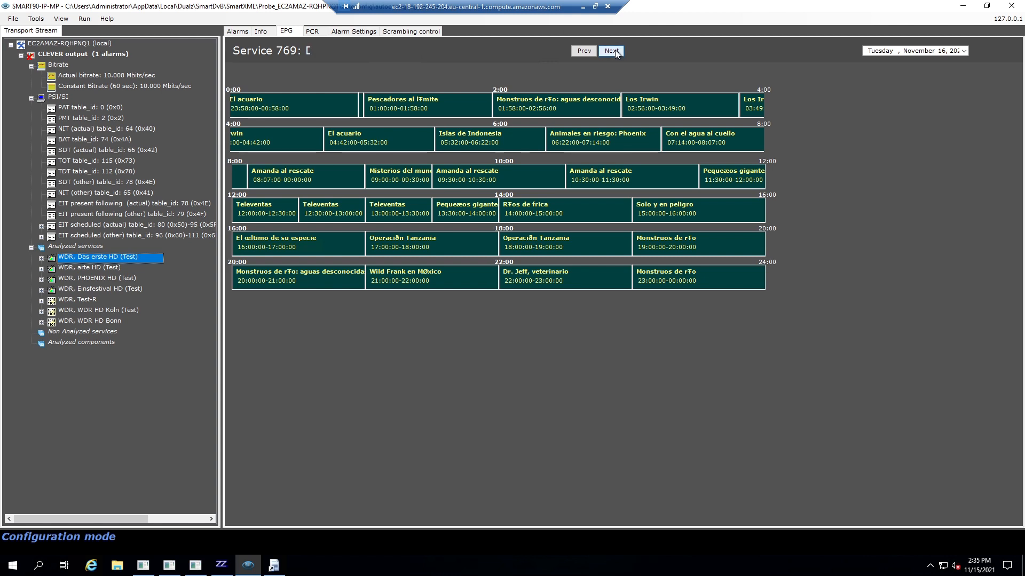
left_click(580, 54)
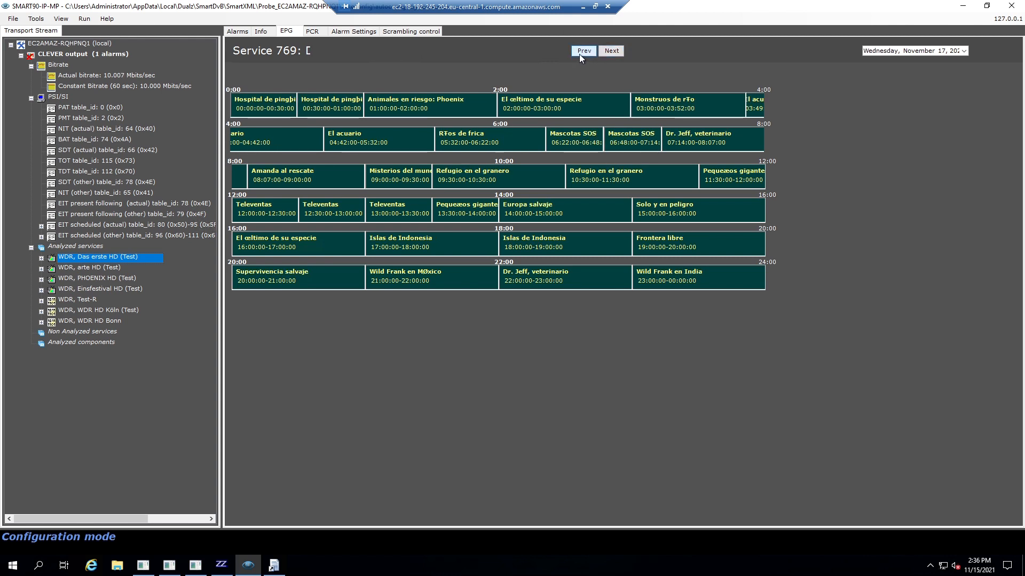
double_click(688, 9)
left_click_drag(732, 216, 802, 184)
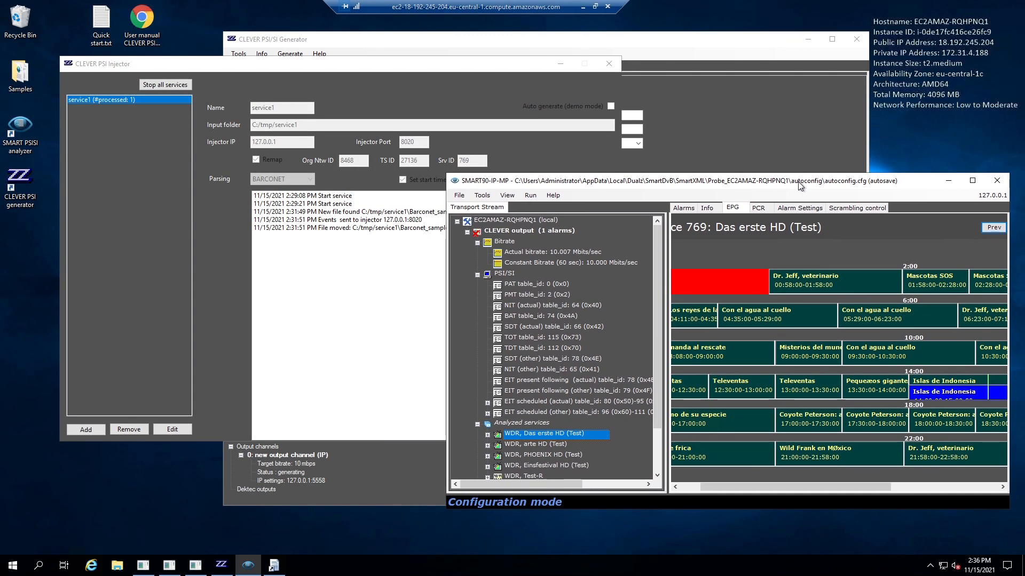